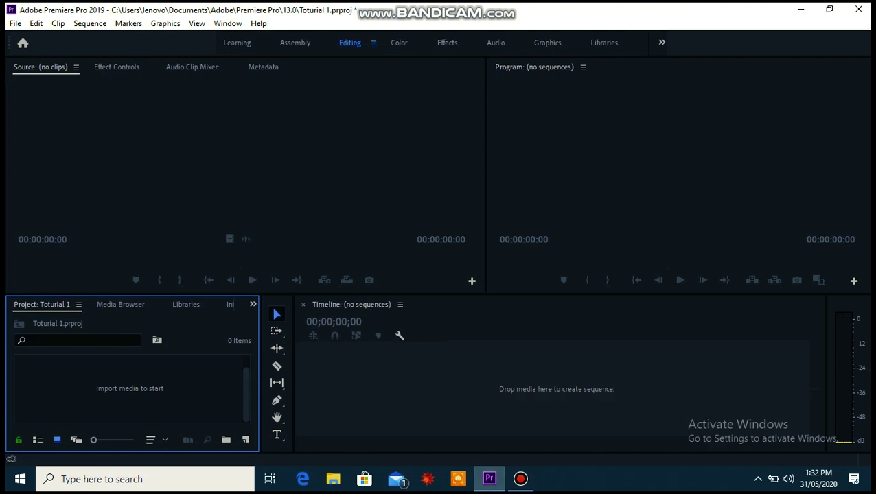
left_click(556, 389)
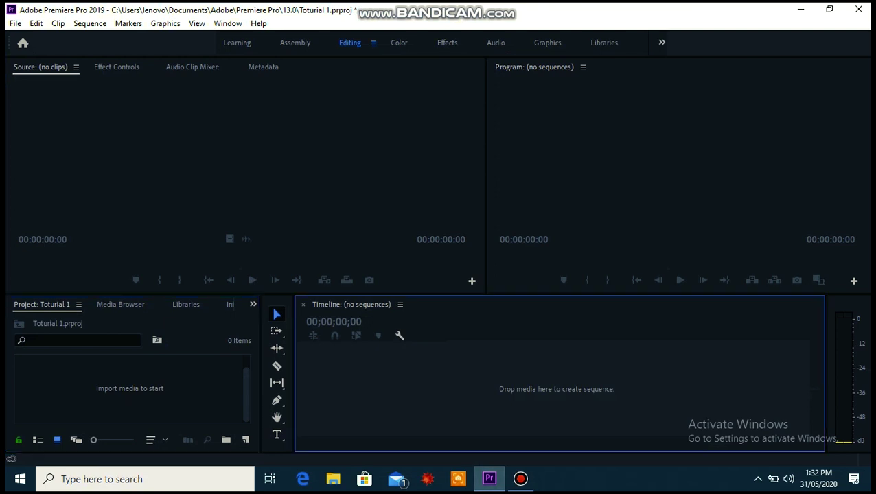
left_click(678, 165)
left_click(245, 165)
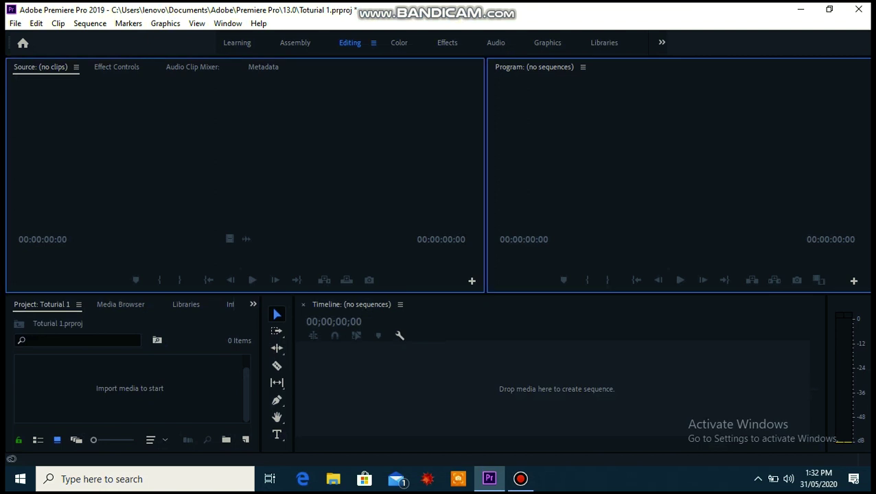
left_click(130, 388)
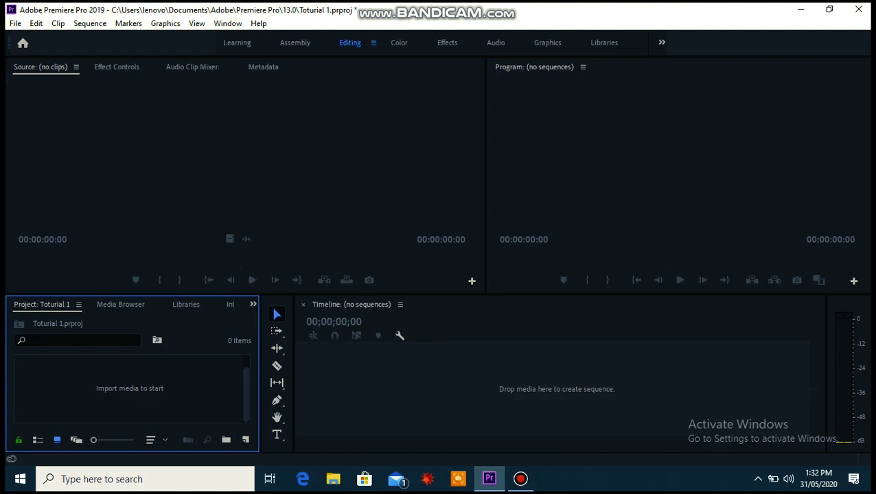
left_click(15, 23)
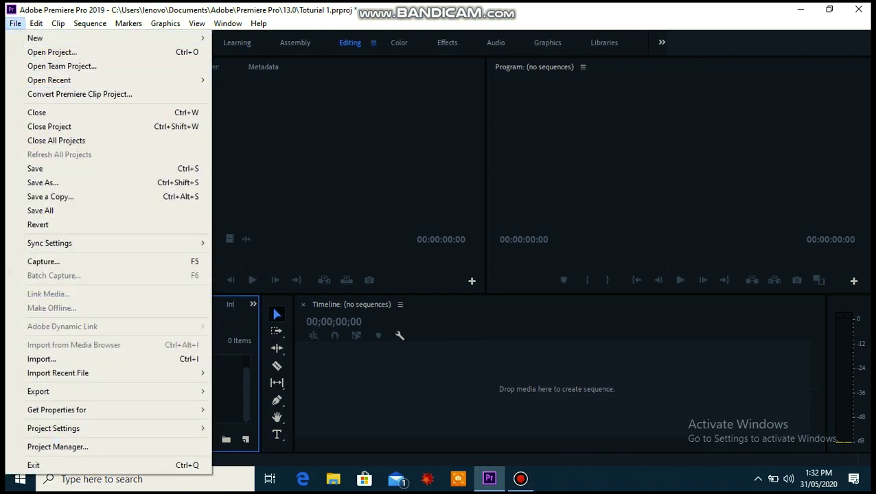
left_click(41, 359)
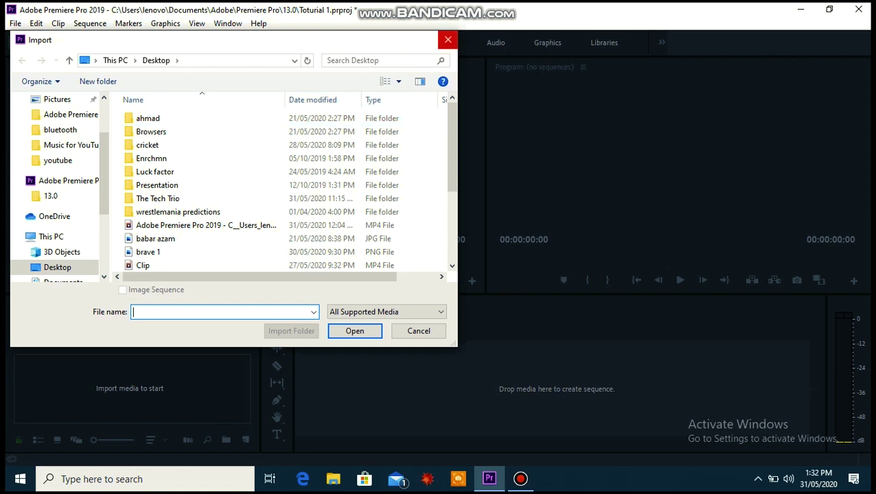
left_click(447, 39)
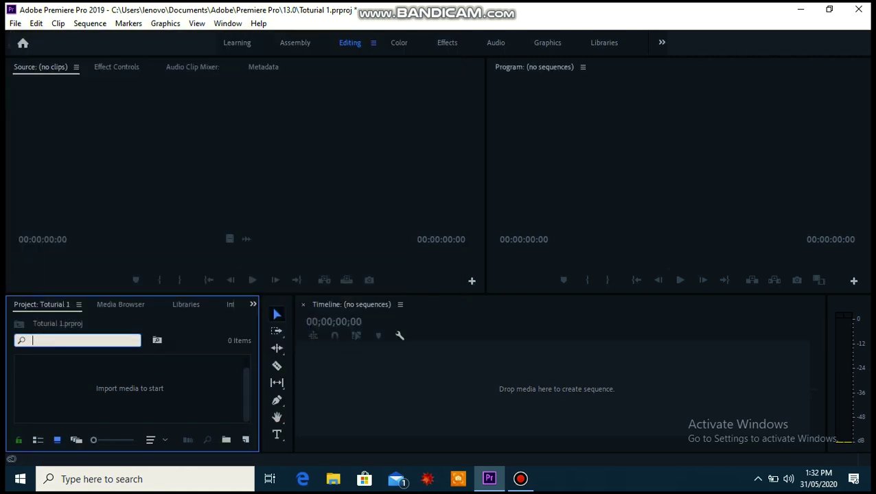
left_click(121, 304)
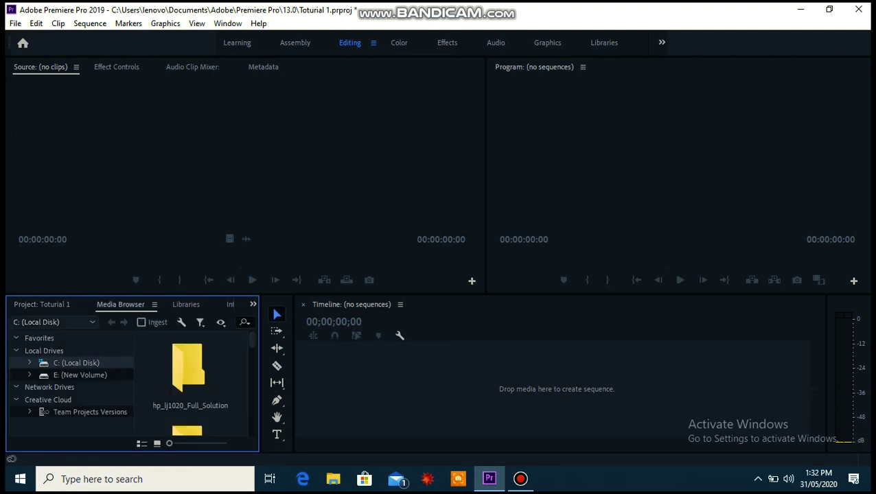
left_click(42, 305)
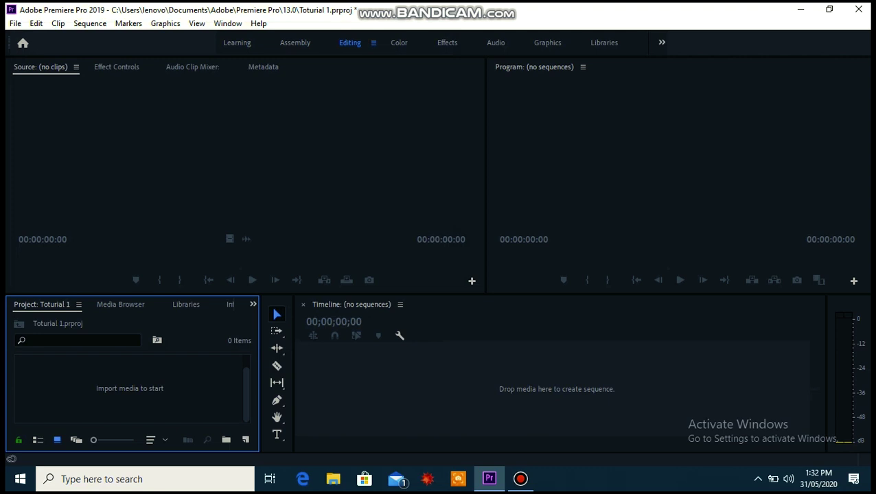
Import the TOTURIAL ! MP4 video from the Desktop and open it in the Source monitor
key("ctrl+i")
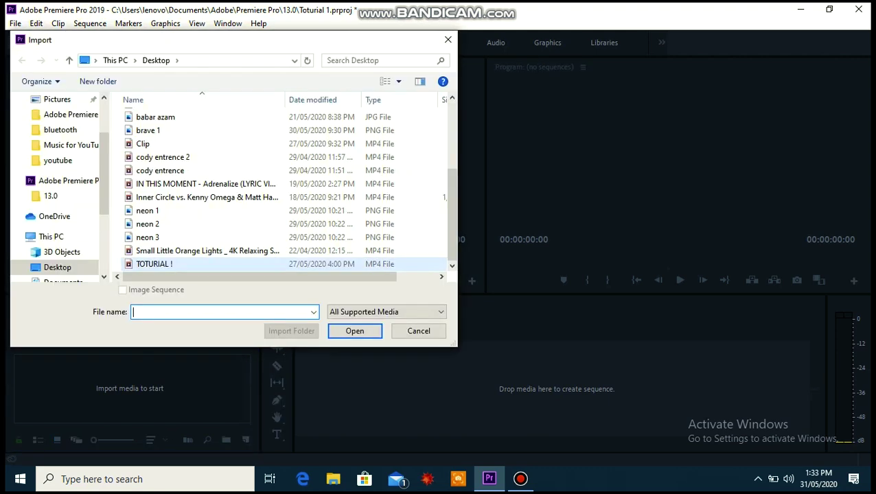
double_click(154, 264)
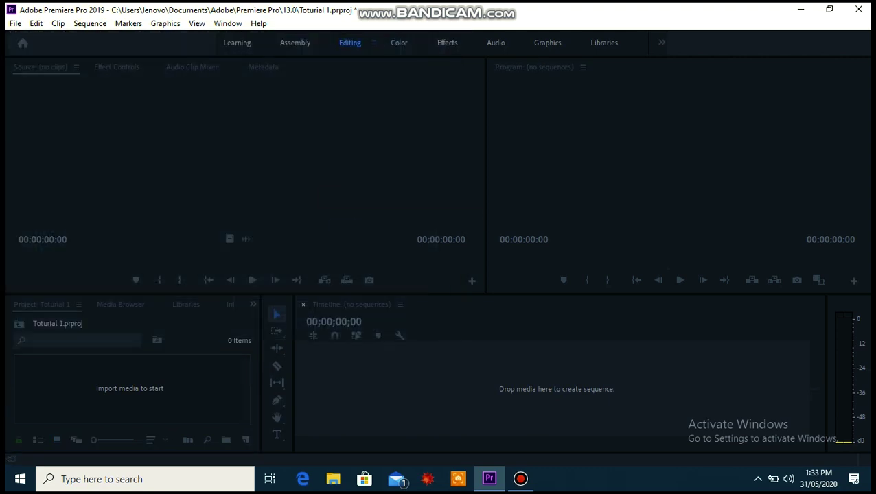
left_click(226, 178)
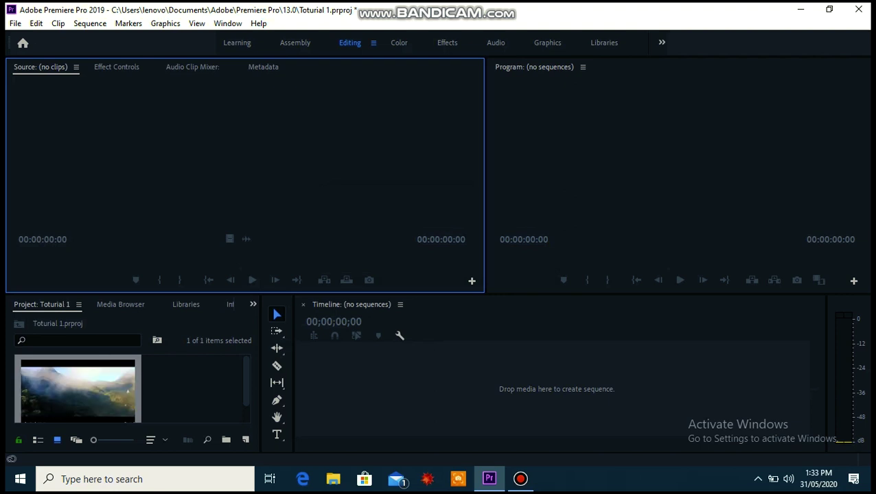
double_click(125, 391)
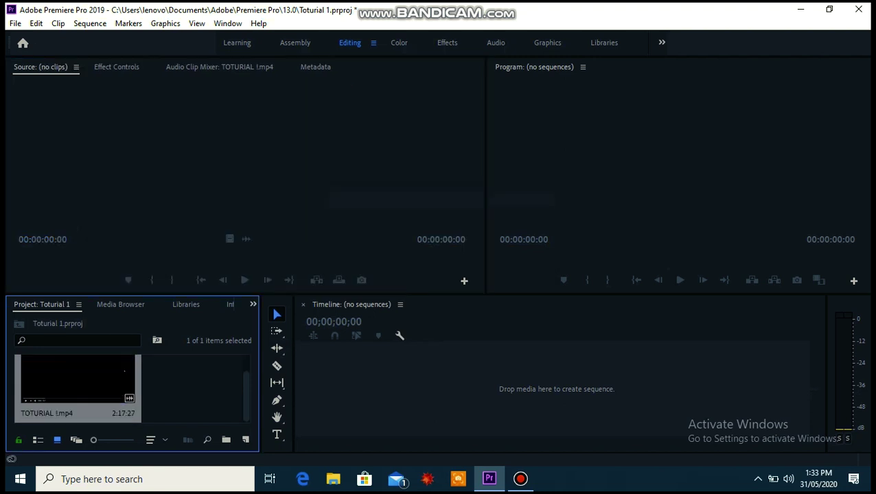
double_click(78, 380)
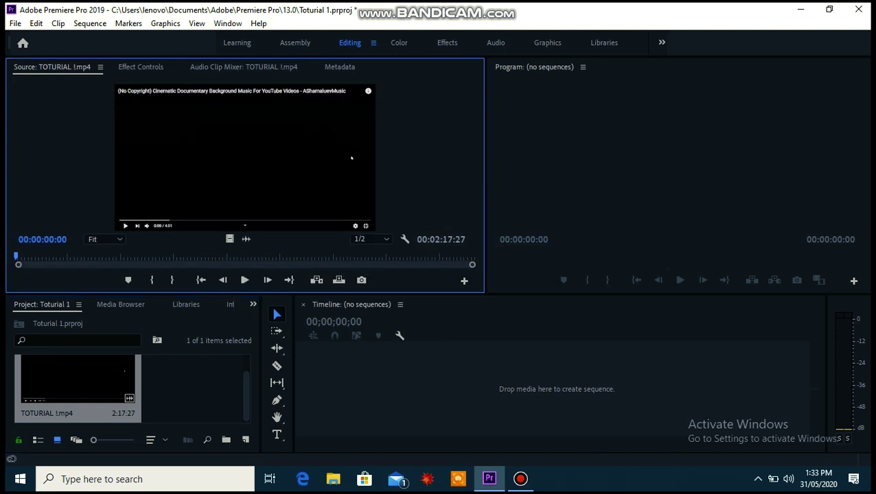
Mark the source clip's In point at 00:00:29:21 and its Out point at 00:00:36:16
left_click(113, 257)
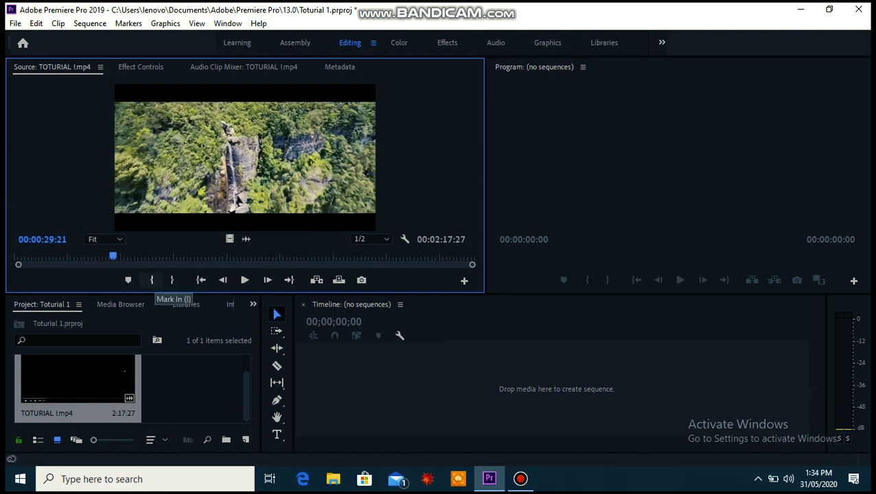
left_click(151, 280)
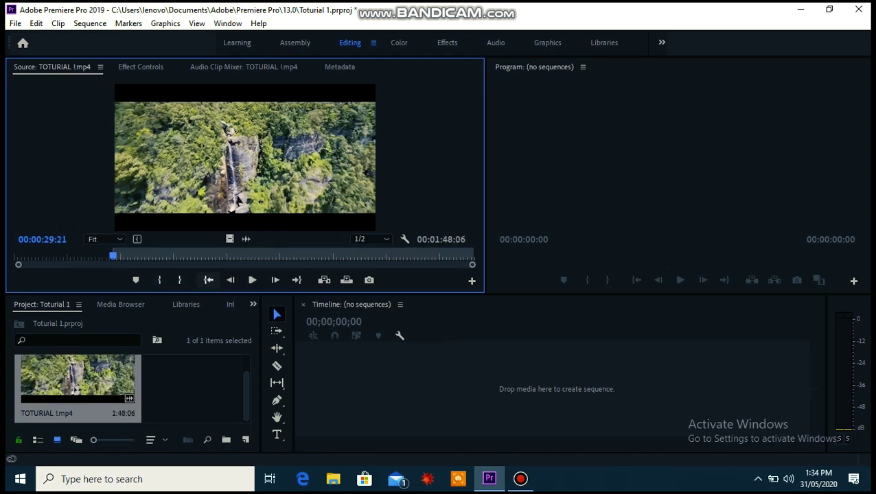
left_click(252, 280)
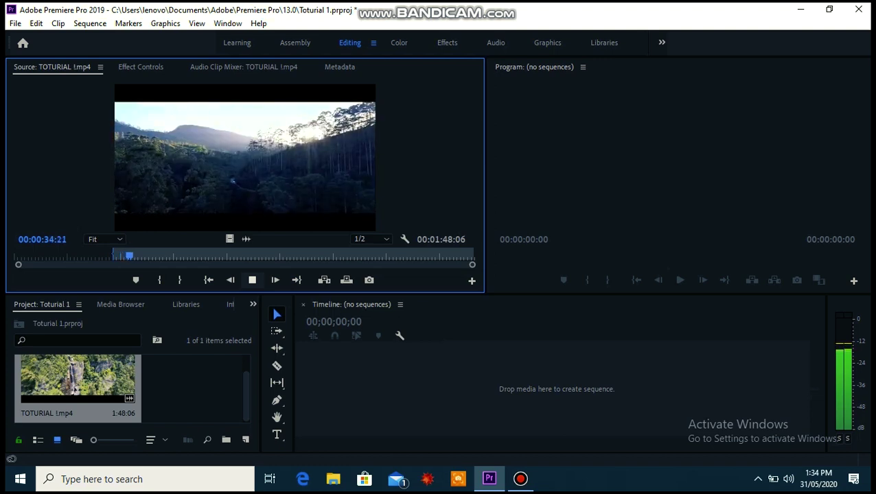
key("space")
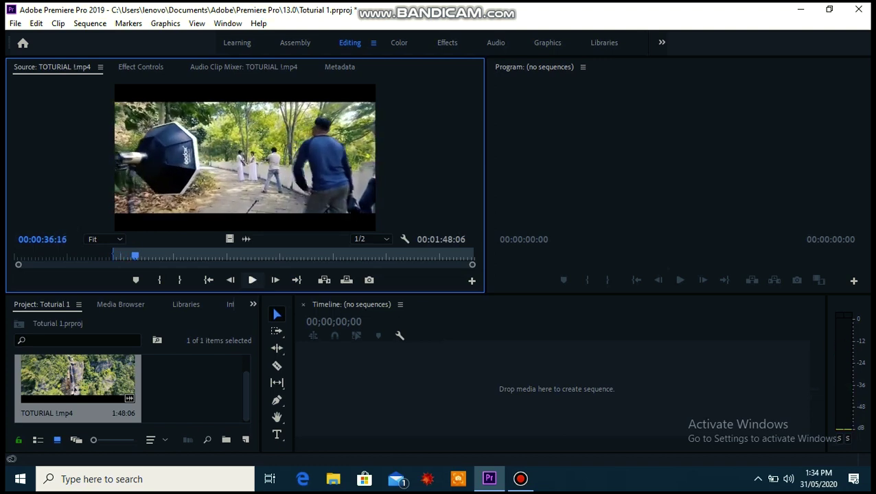
left_click(160, 280)
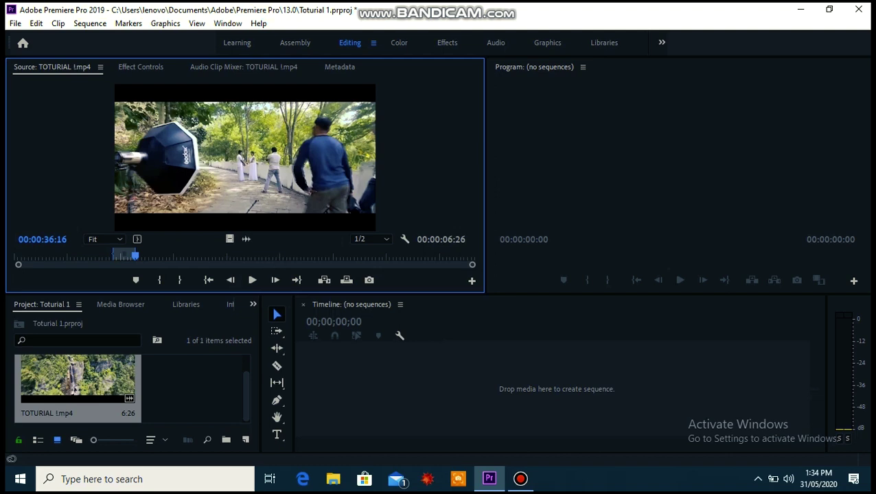
Create a sequence from the marked range's video only, and place its audio only on A1 starting a few seconds in
left_click_drag(229, 239, 542, 386)
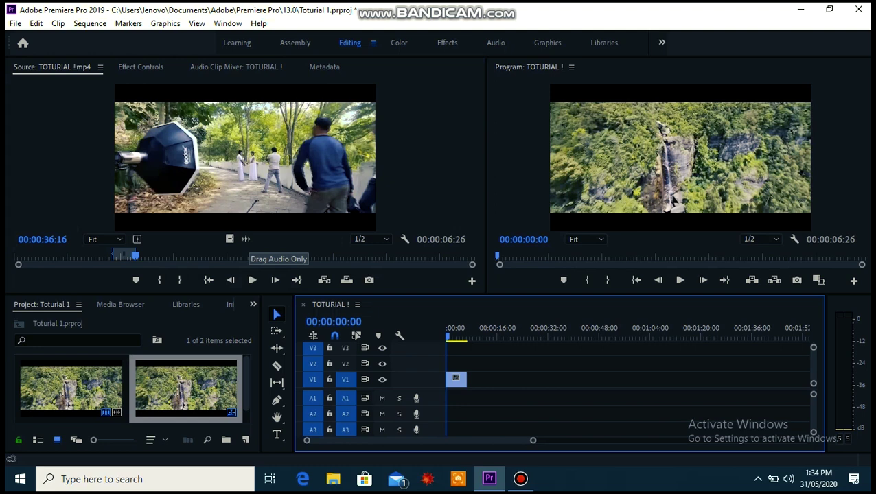
left_click_drag(247, 240, 468, 397)
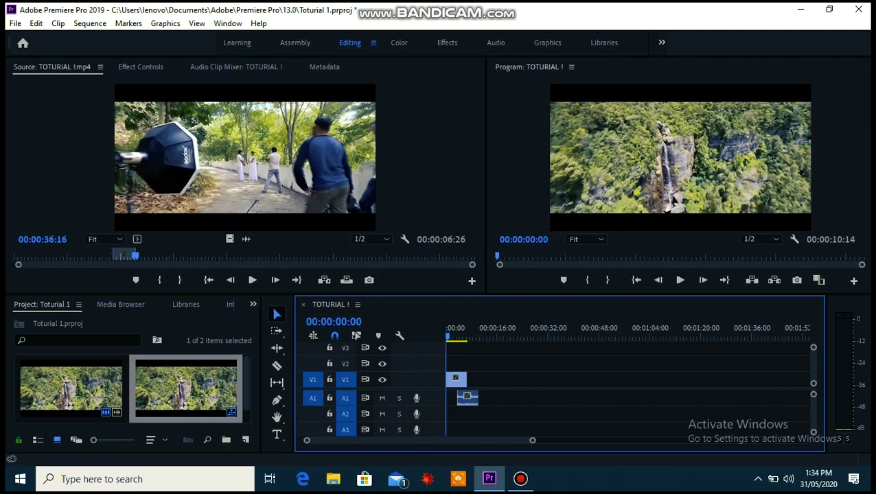
Add the marked range with video and audio to V1 and A1 at about 00:00:16:29, and extend both to about 00:00:44:06
left_click(245, 165)
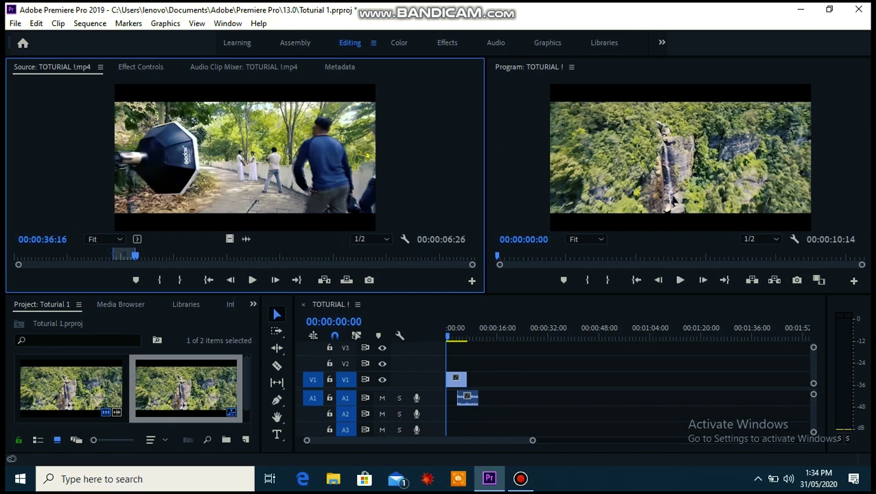
left_click_drag(246, 165, 509, 387)
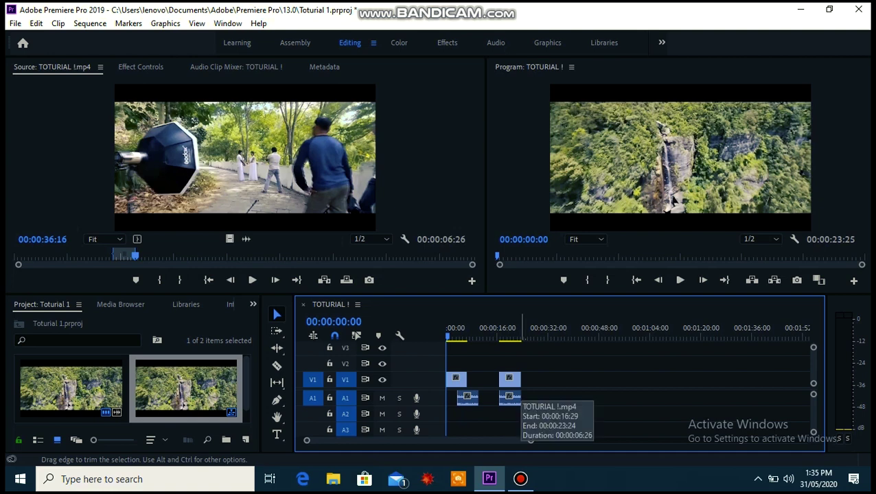
left_click(275, 317)
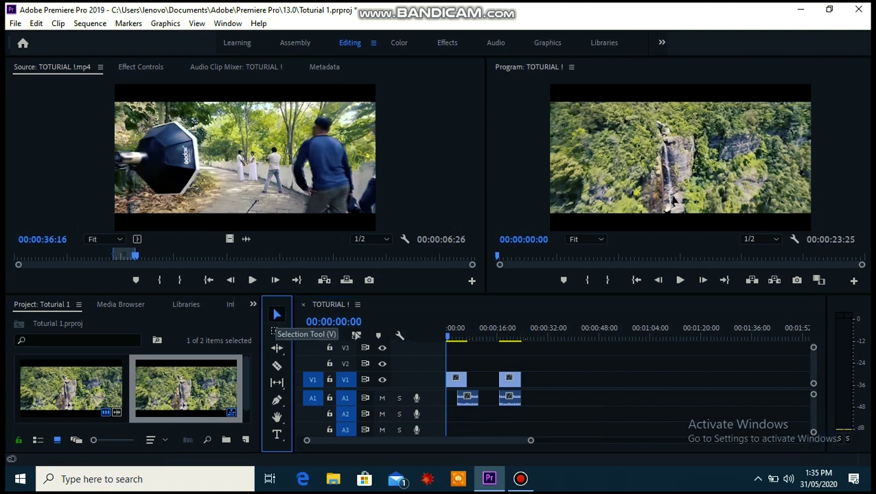
left_click_drag(520, 379, 586, 378)
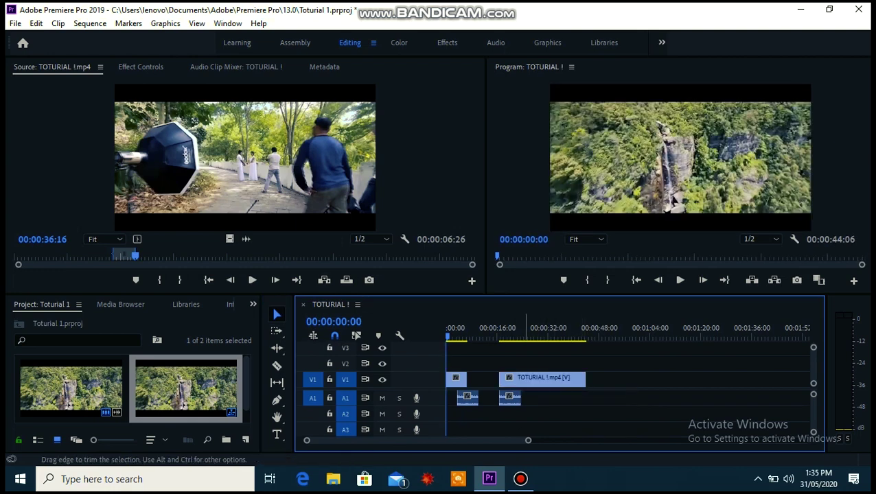
left_click_drag(522, 398, 586, 398)
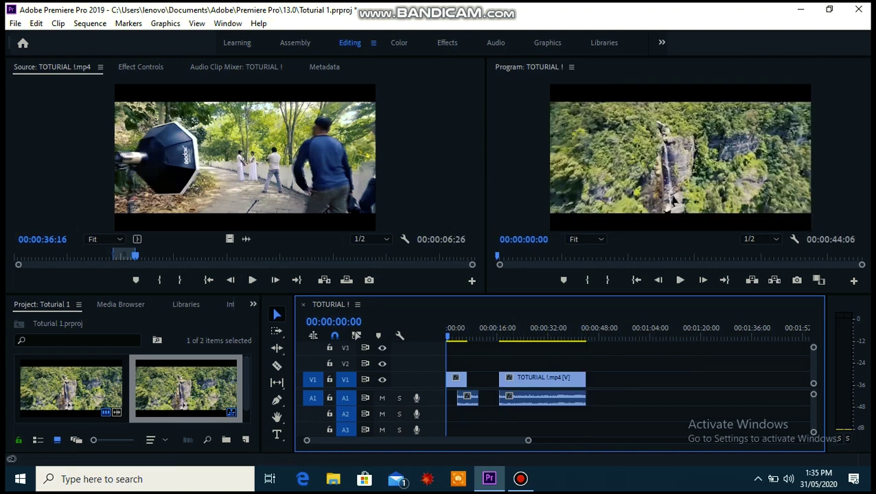
Split the extended clip's video and audio with the Razor tool at 00:00:20:23 and about 00:00:25:02
left_click(277, 366)
left_click(512, 335)
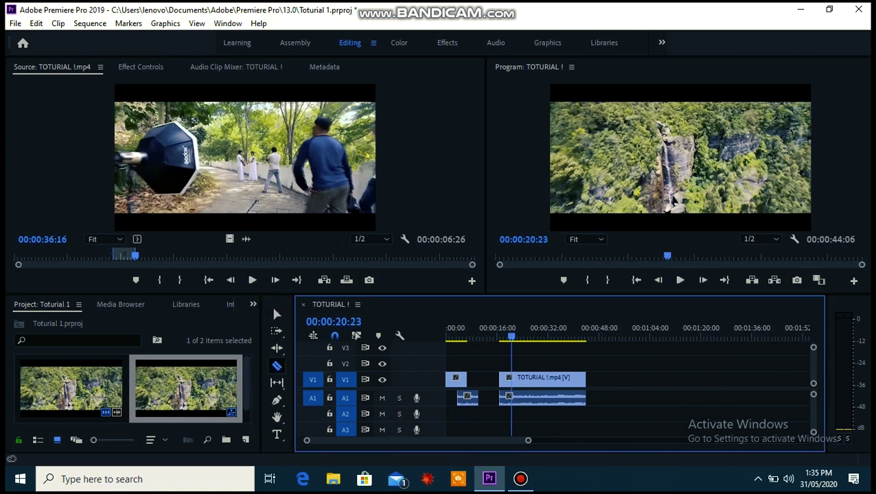
left_click(511, 378)
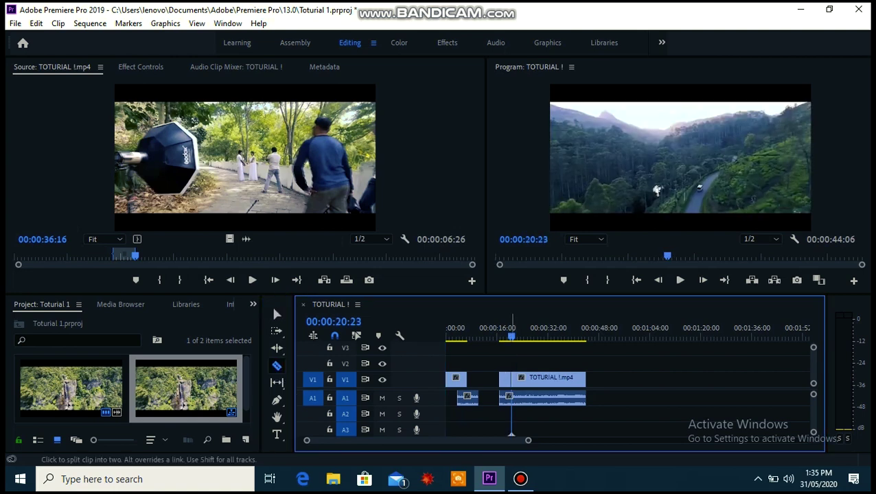
key("space")
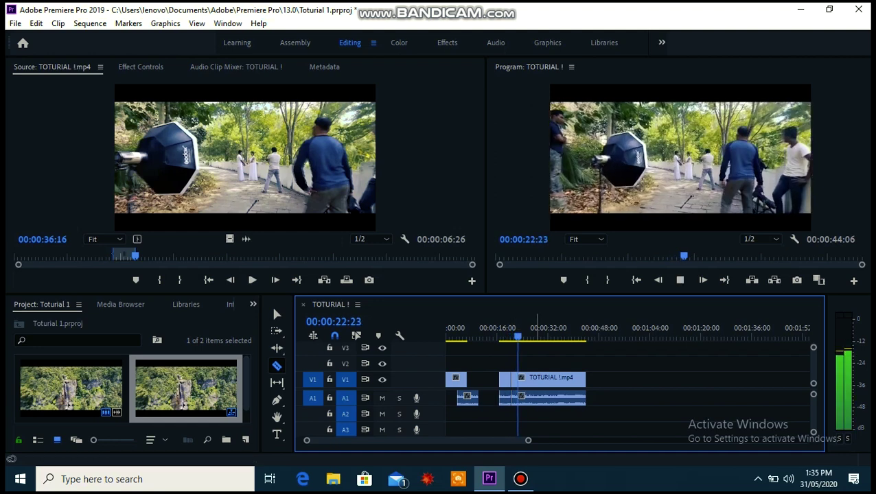
key("space")
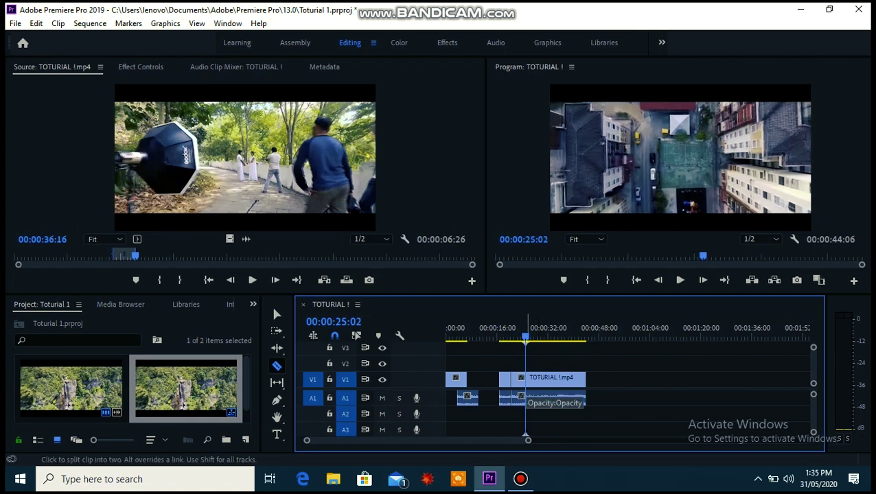
left_click(525, 398)
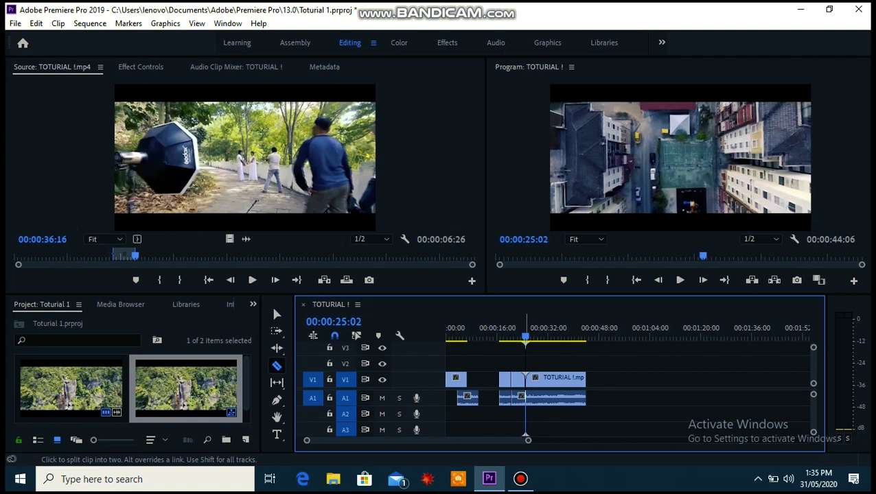
Delete the short middle piece between the two cuts, together with its linked audio
left_click(276, 315)
left_click(521, 396)
left_click(516, 396)
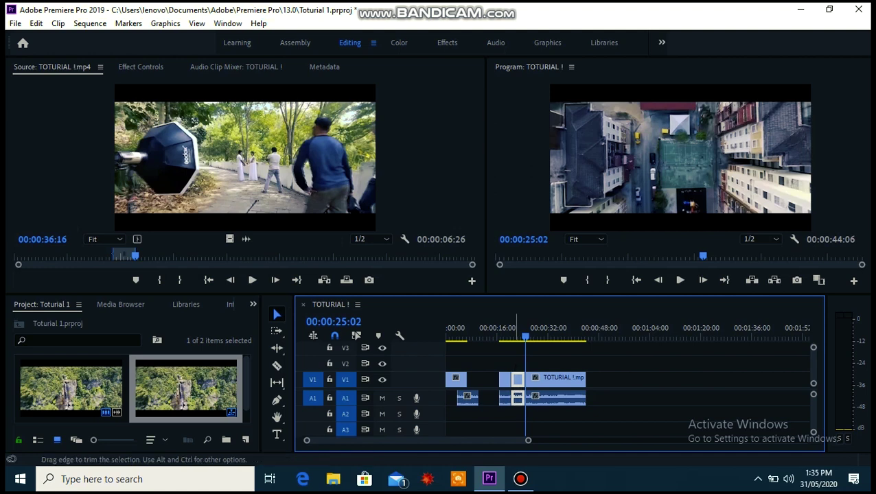
key("Delete")
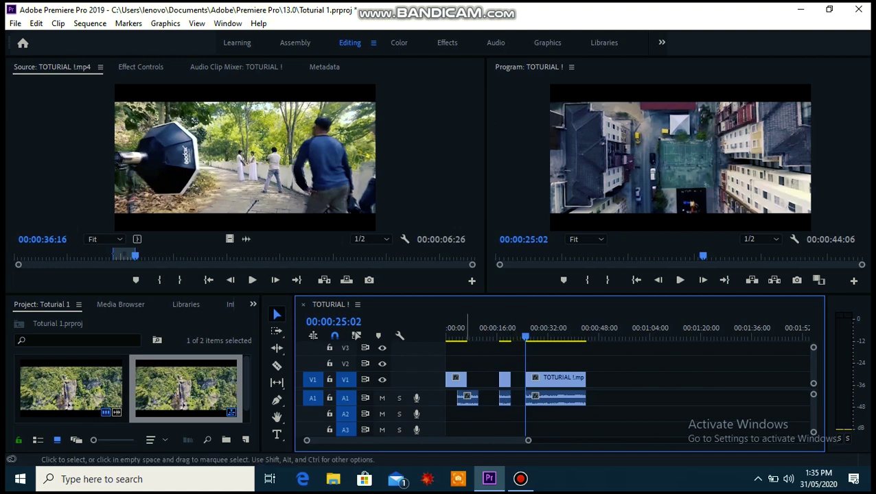
Align the first audio clip with the start of the first video clip, and move the last piece back to close the gap
left_click_drag(466, 399, 455, 399)
left_click(516, 414)
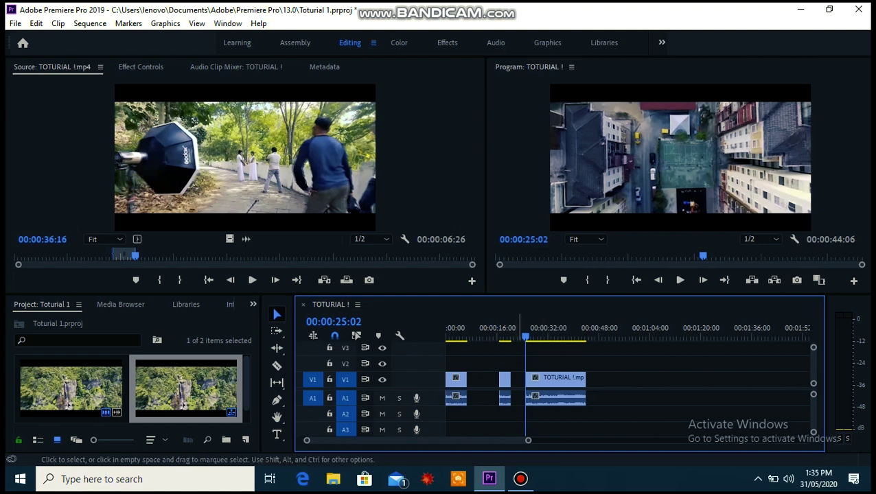
left_click(543, 381)
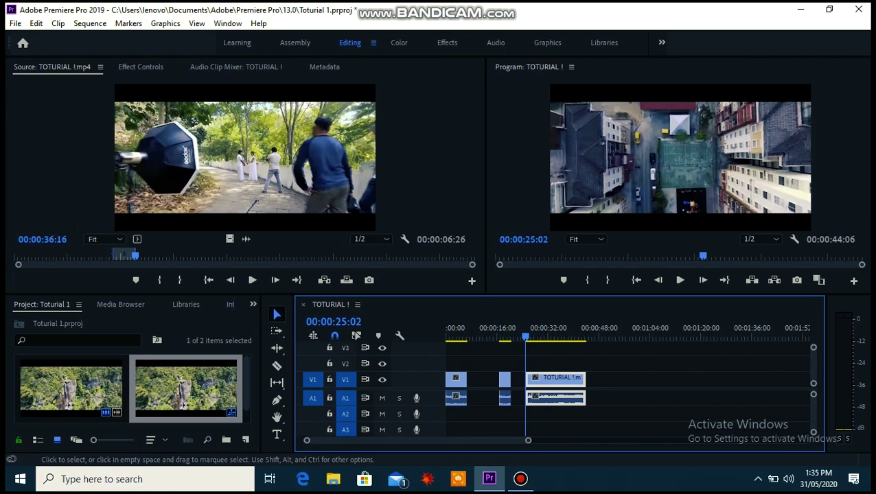
mouse_move(543, 379)
left_mouse_down()
mouse_move(519, 380)
mouse_move(529, 380)
left_mouse_up()
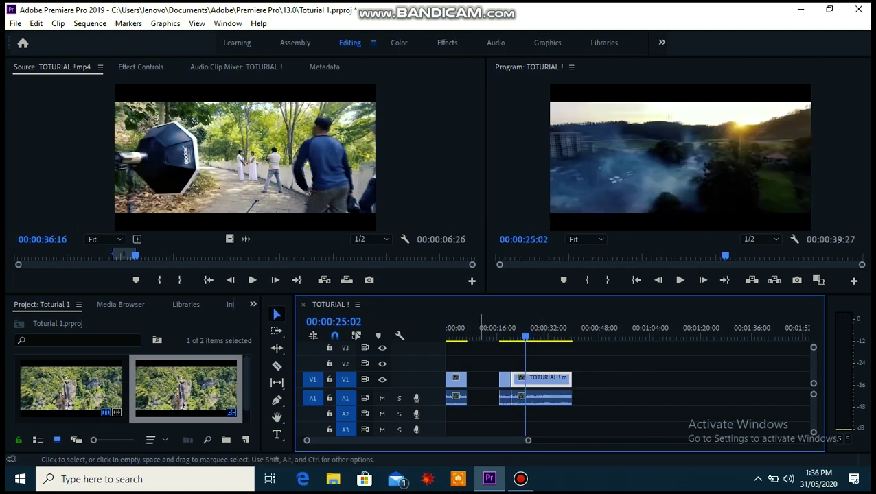
Ripple-delete the empty gap after the first clip so the remaining clips follow it directly
left_click(481, 380)
key("Delete")
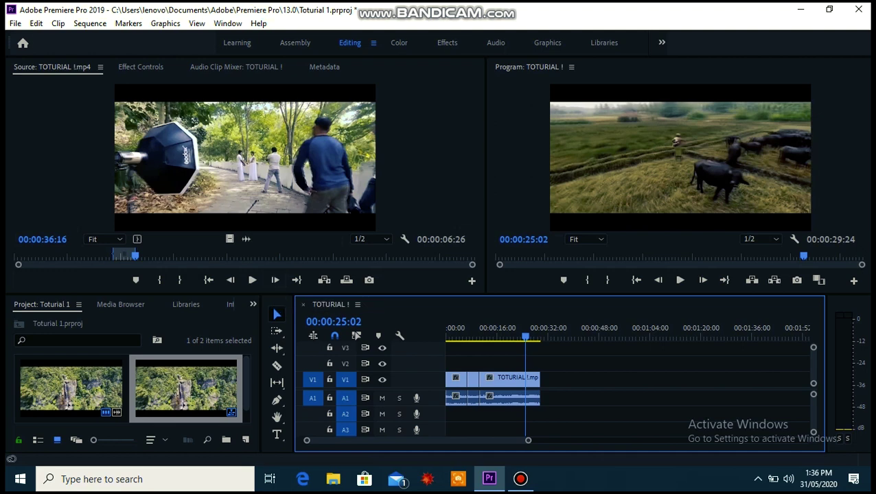
Create a legacy title named "THE TEch Trio" with the default 1376 x 776 video settings
left_click(15, 23)
mouse_move(34, 38)
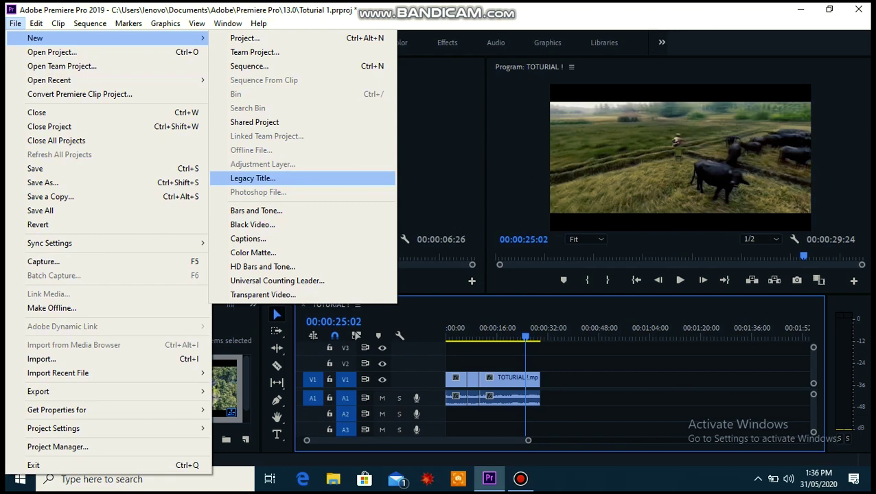
left_click(240, 178)
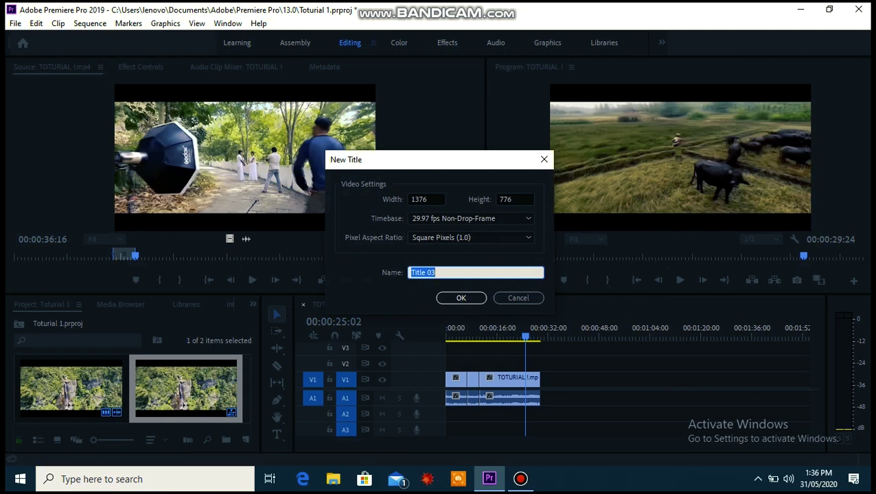
type("THE TEch Trio")
key("Return")
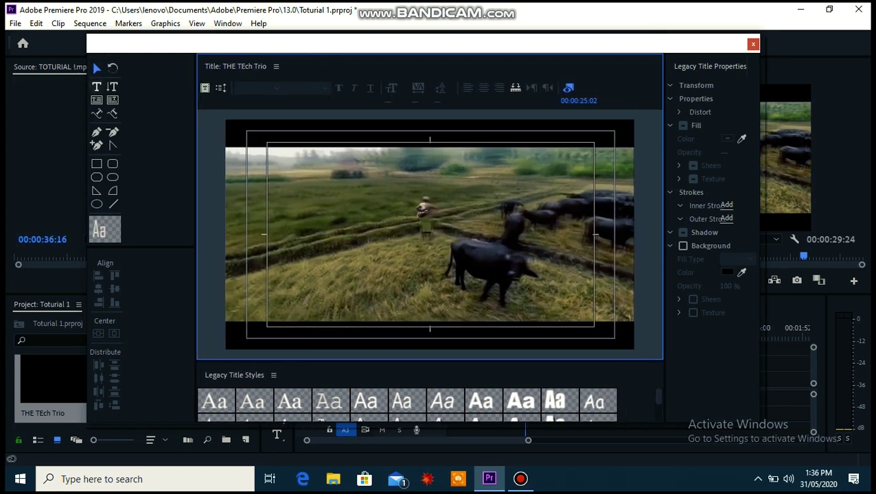
Add the text "THE TECH TRIO" to the title frame with the Type tool
left_click(96, 87)
left_click(364, 210)
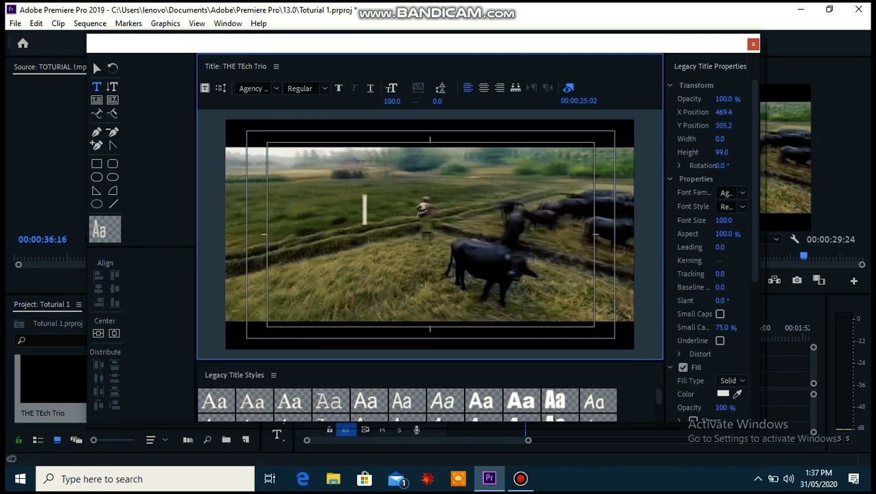
type("T")
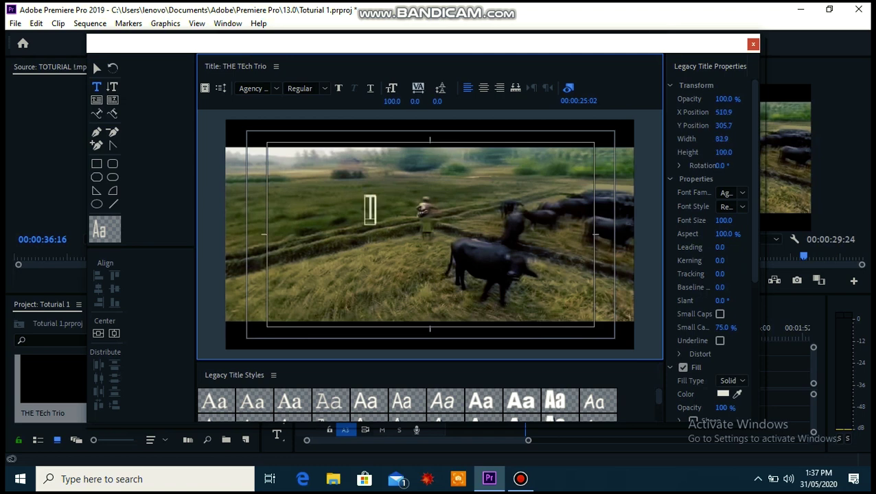
type("HE TECH")
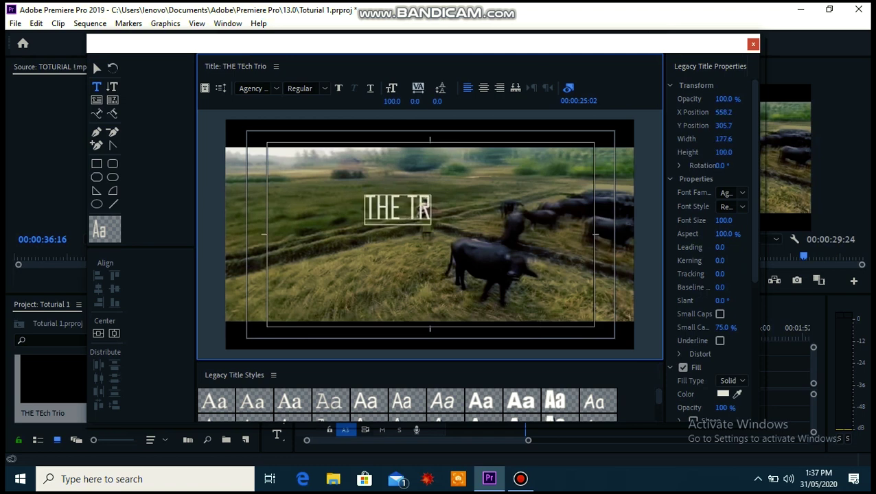
type(" TRIO")
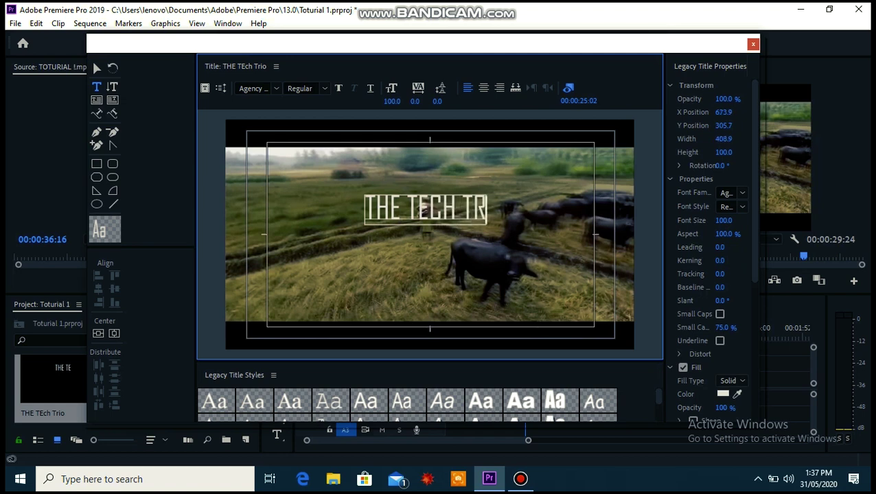
key("Escape")
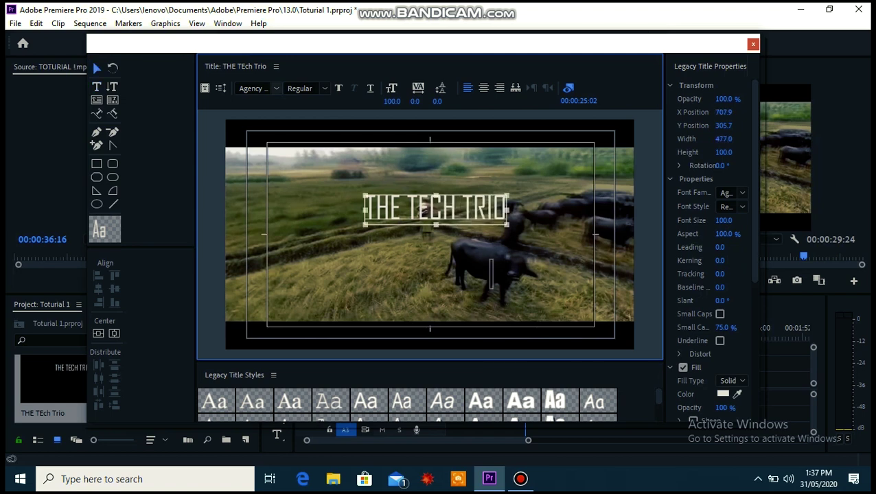
Try Berlin Sans FB on the title text, and set its font to Arial instead
left_click(255, 88)
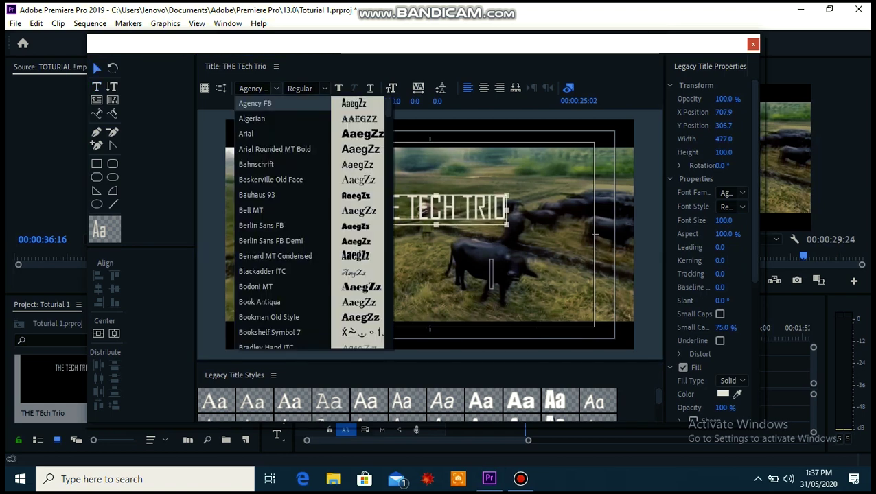
left_click(261, 225)
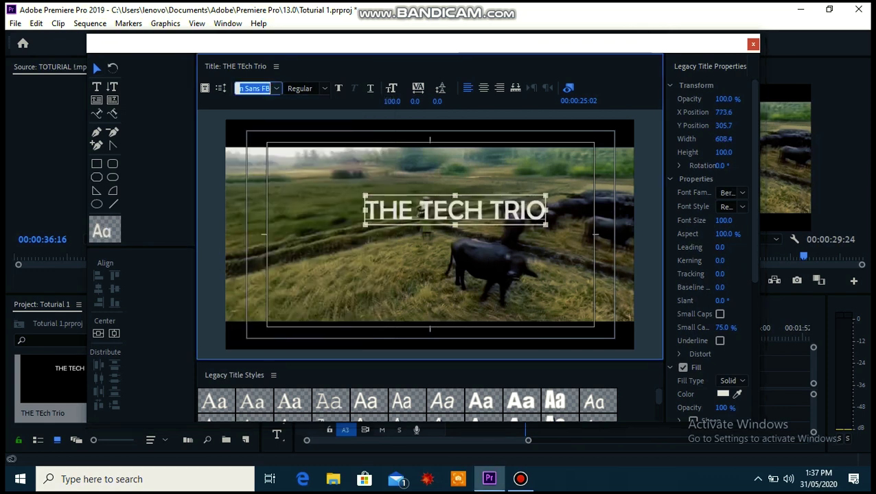
left_click(255, 88)
type("ar")
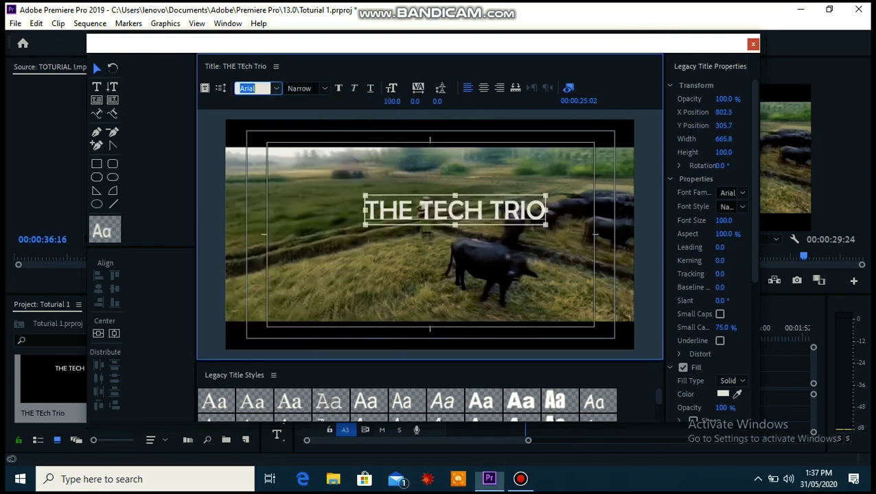
key("Return")
key("Tab")
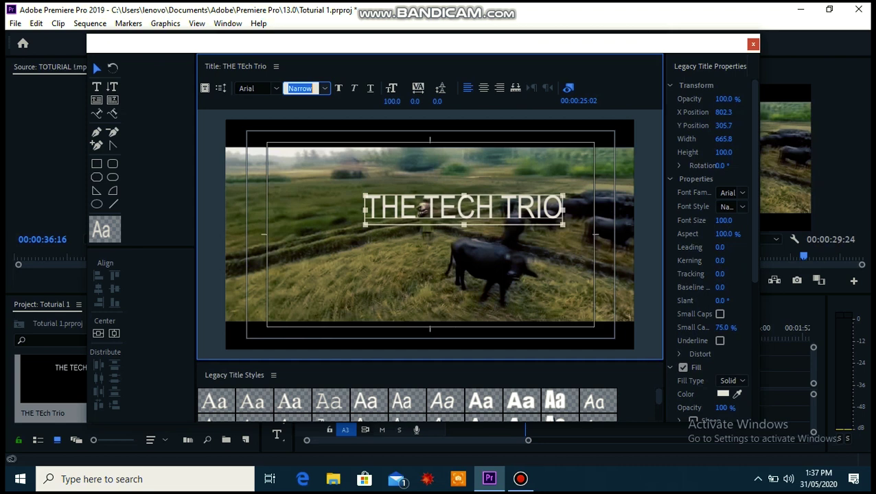
Try bold on the title text, leave it in Arial Italic, and move it to the centre of the frame
left_click(338, 89)
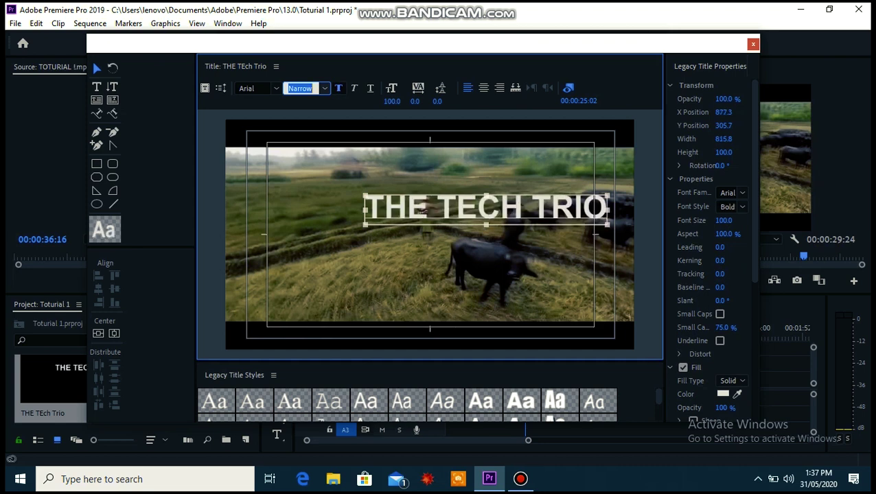
left_click(354, 88)
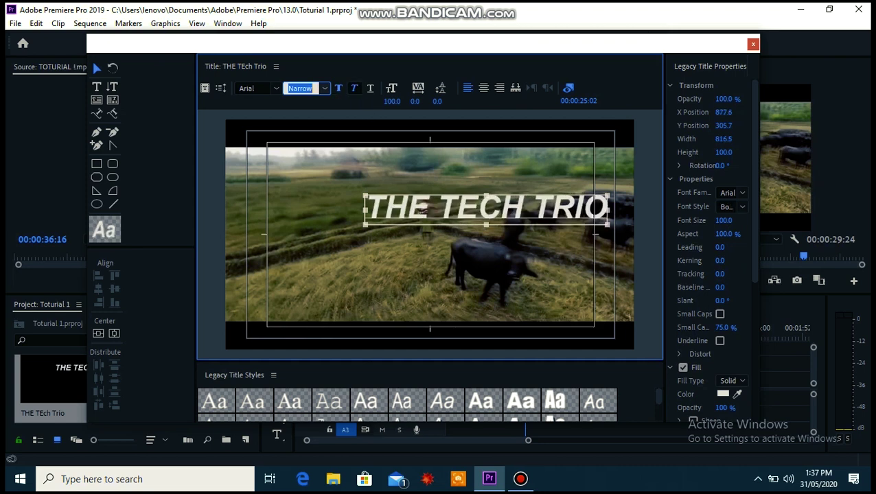
left_click(370, 88)
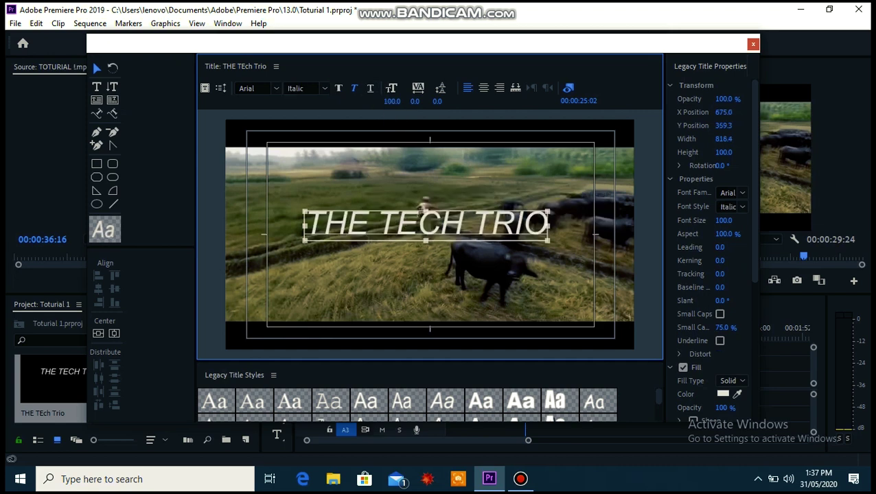
Set the title text's font size to 120
left_click_drag(392, 101, 397, 101)
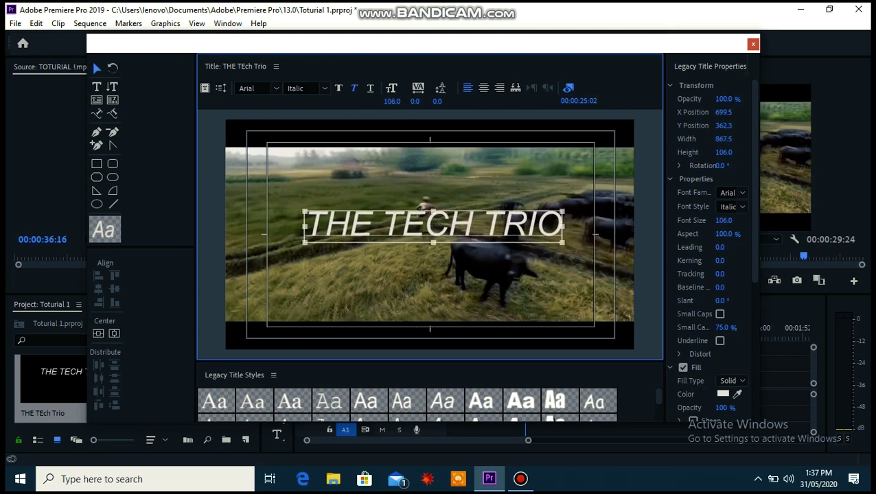
left_click(393, 101)
type("120")
key("Return")
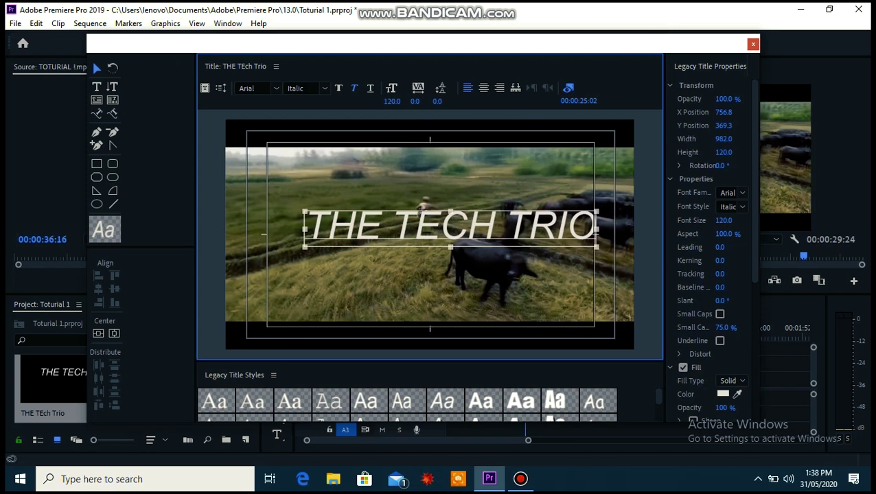
Set the right-aligned title text's kerning to -11, and reposition it at about X 680, Y 393
left_click_drag(415, 101, 408, 101)
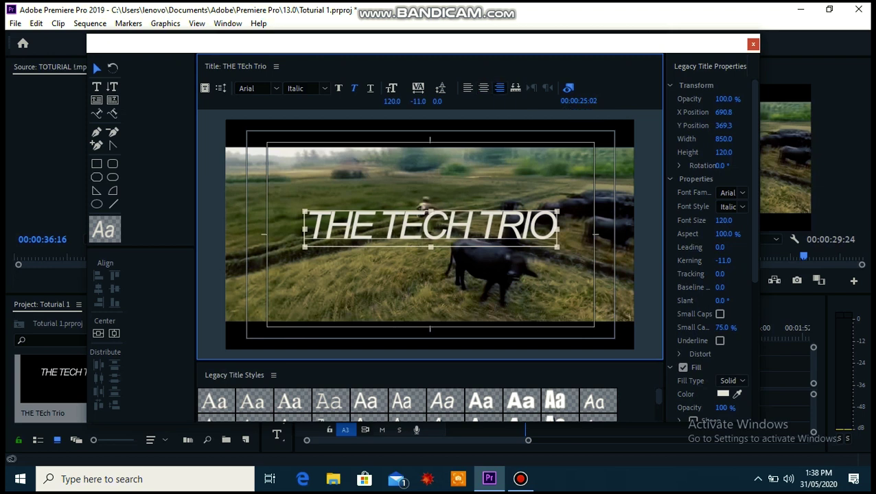
left_click_drag(431, 226, 427, 234)
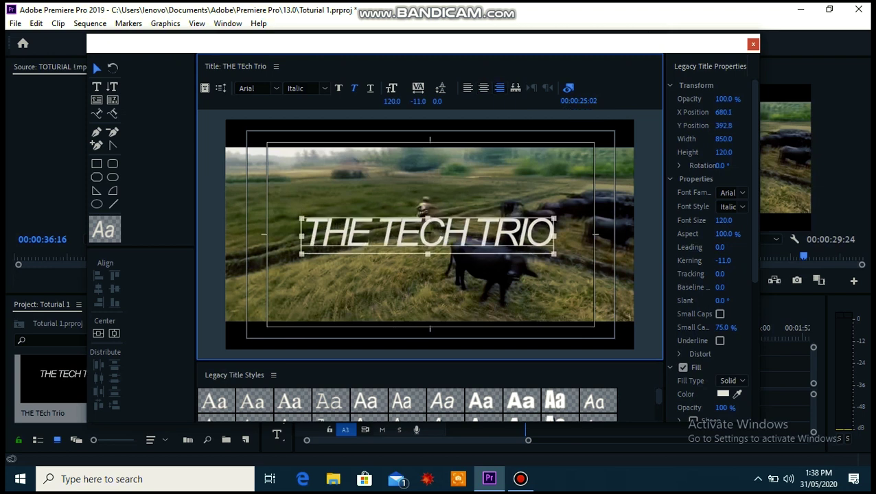
Widen the title properties area and examine the fill, stroke, shadow and background settings
left_click_drag(664, 220, 608, 220)
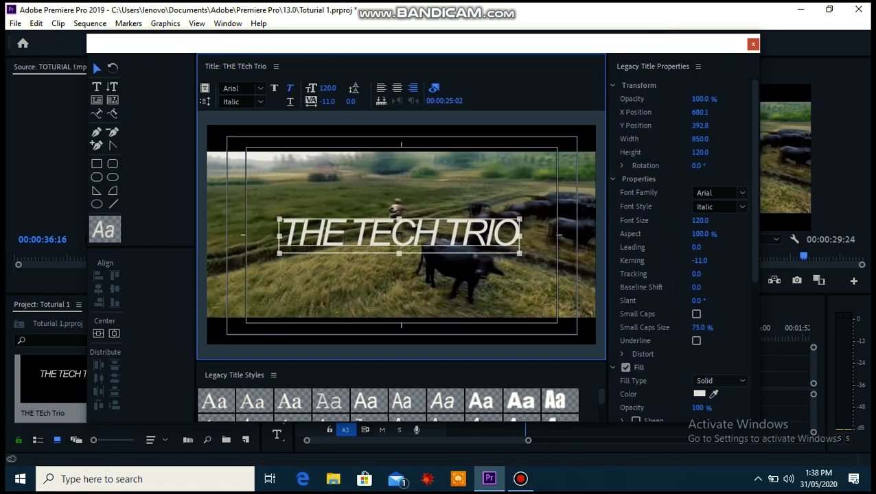
left_click(677, 233)
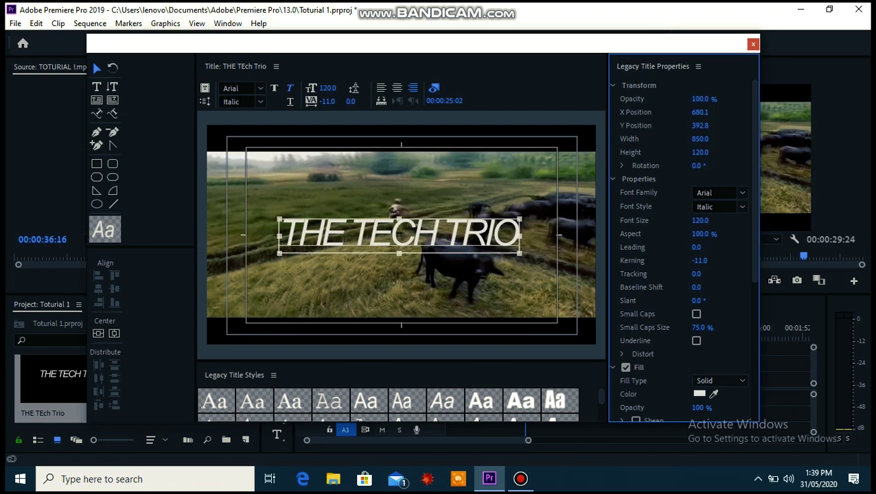
scroll(683, 241, "down", 4)
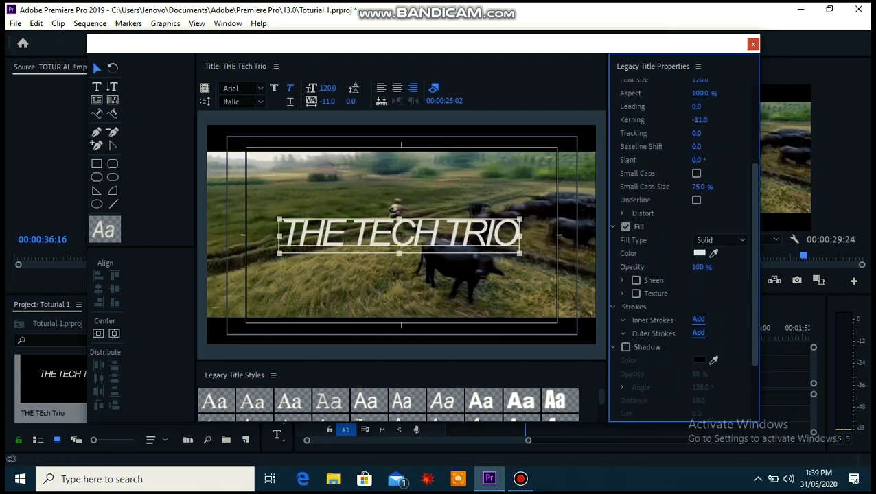
scroll(683, 240, "down", 2)
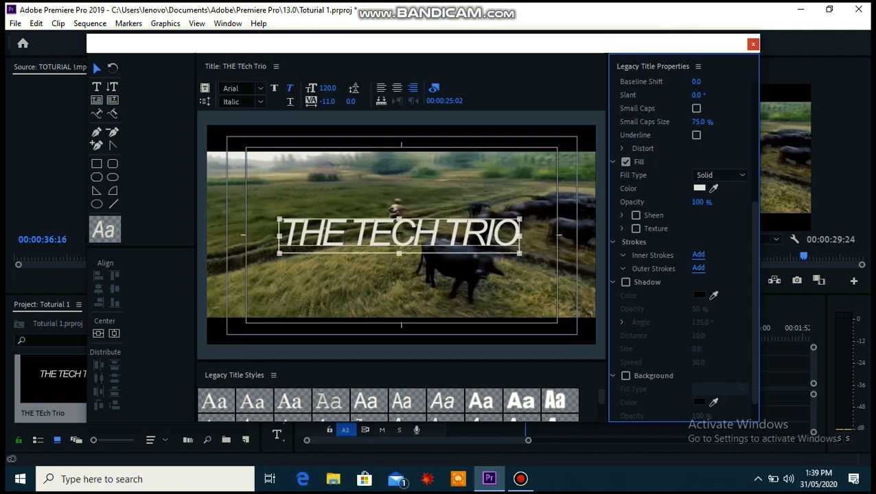
Close the title editor and place the "THE TEch Trio" title on V2 at 00:00:16:00
left_click(753, 44)
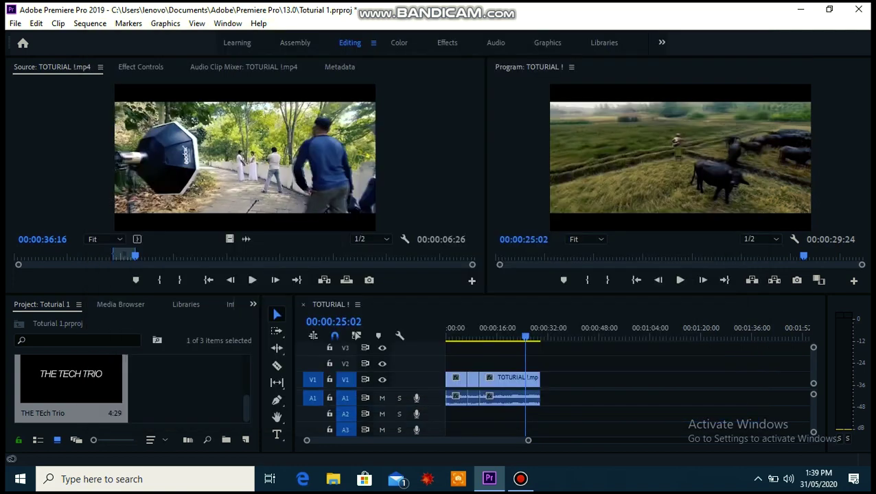
left_click_drag(71, 380, 498, 364)
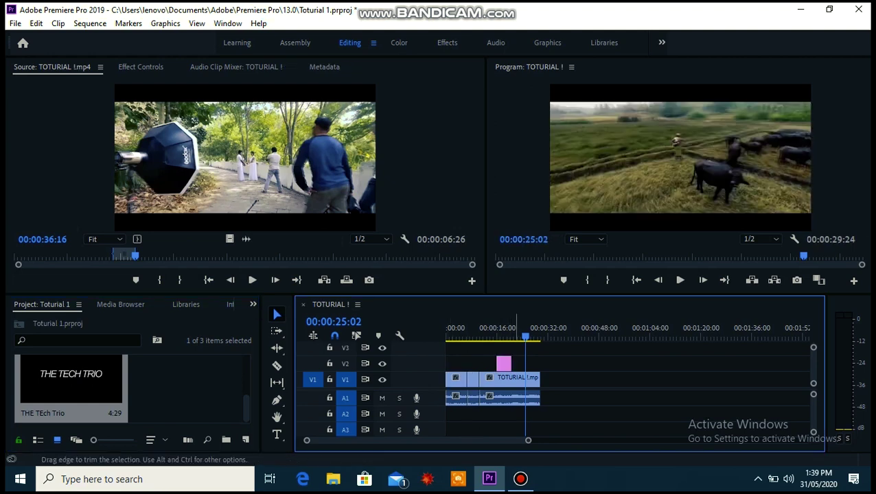
Play the sequence from just before the title clip to preview the title over the video
left_click(486, 330)
key("space")
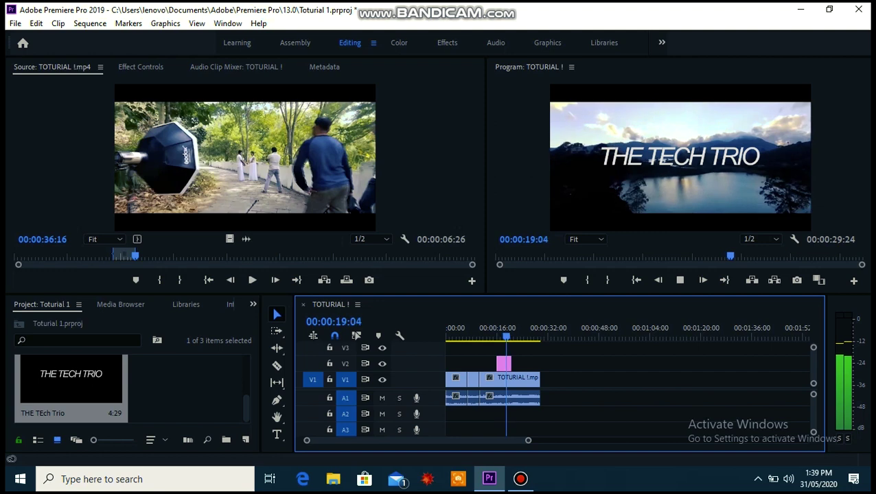
key("space")
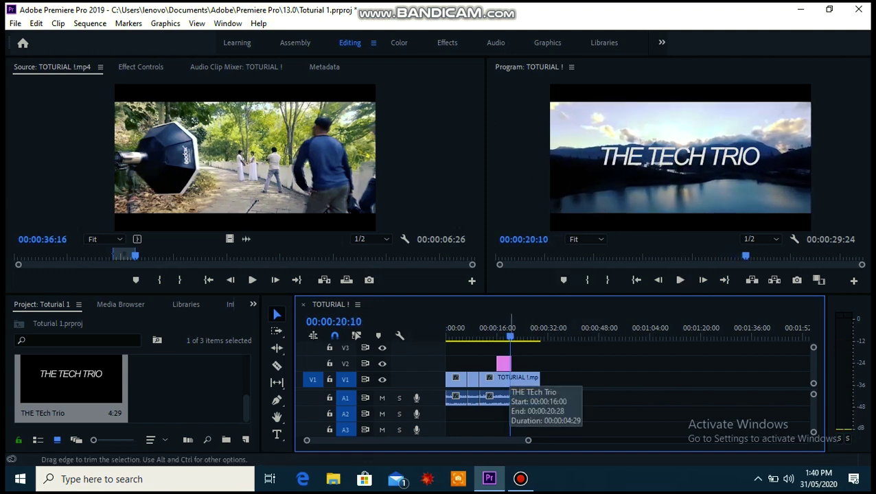
Extend the title clip on V2 at both ends, and trim it to span about 00:00:17:20 to 00:00:24:10
left_click_drag(511, 363, 473, 363)
left_click(475, 363)
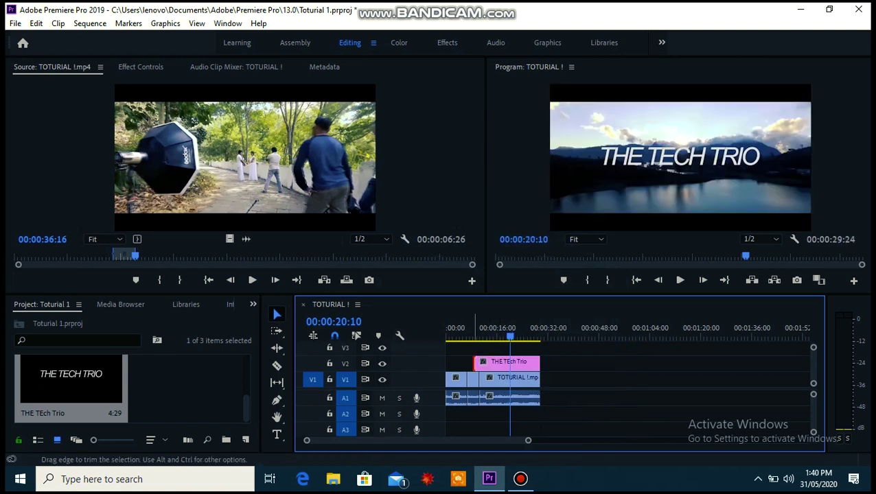
left_click_drag(475, 363, 523, 364)
left_click(539, 363)
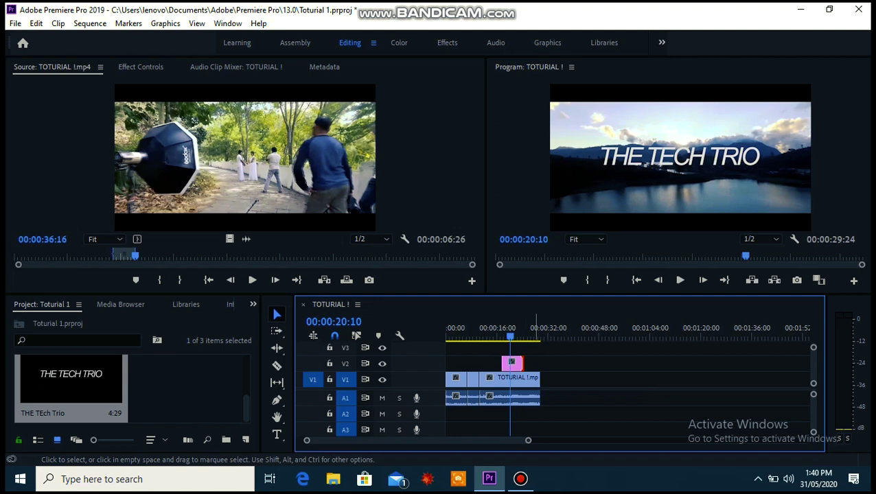